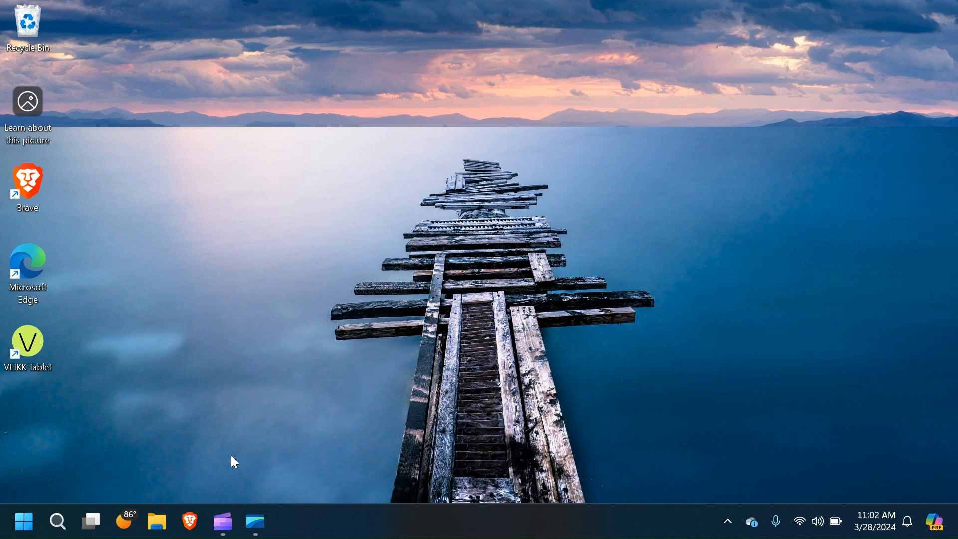
# Step: Open Brave and search the web for 'git download'
pyautogui.click(191, 523)
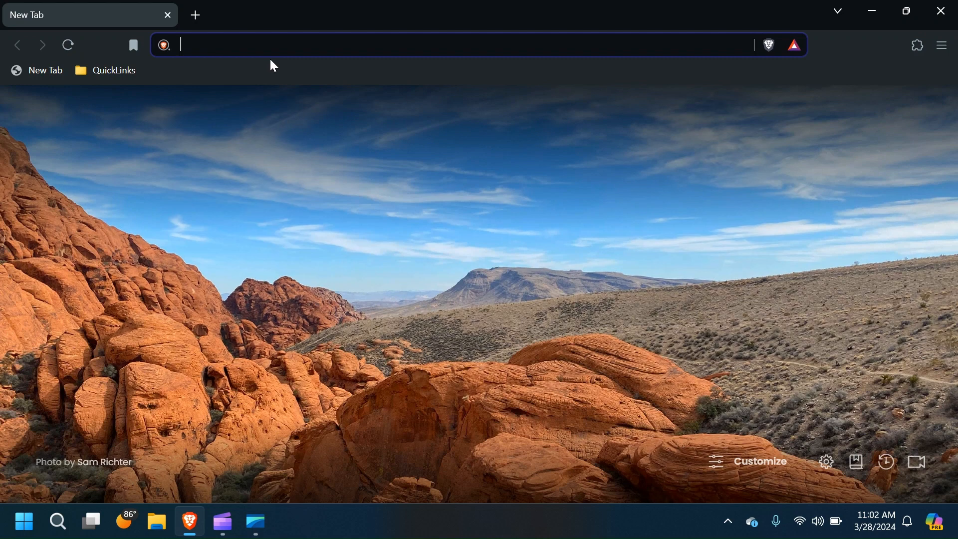
pyautogui.write('git d')
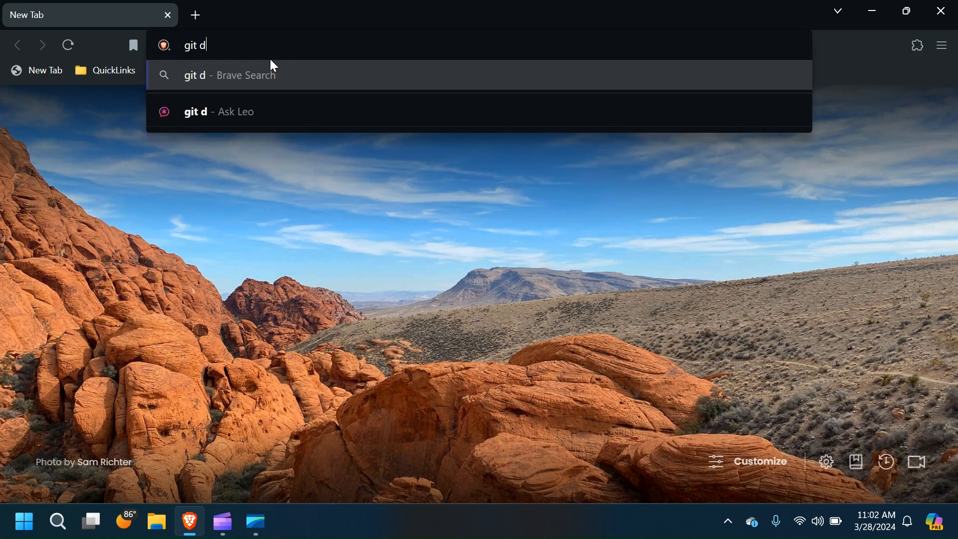
pyautogui.write('ownload')
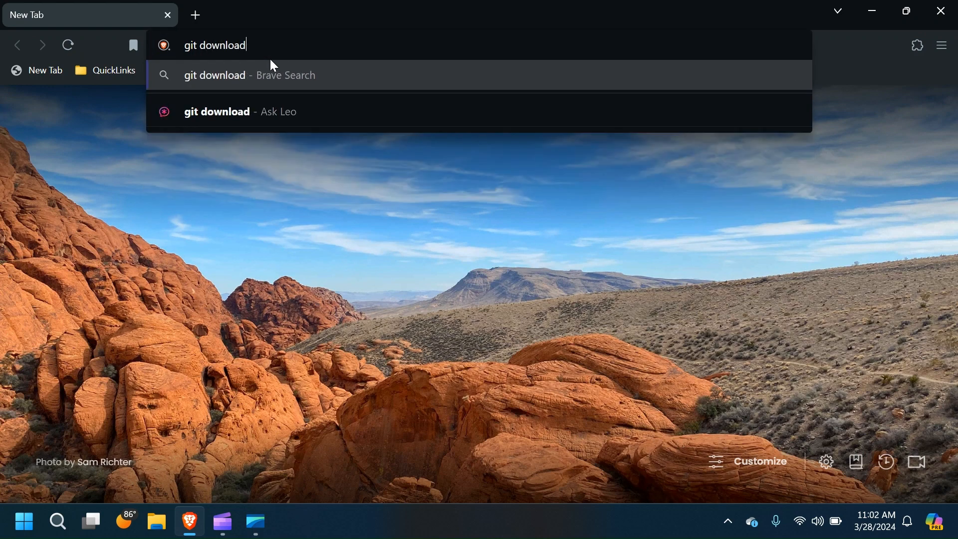
pyautogui.press('Return')
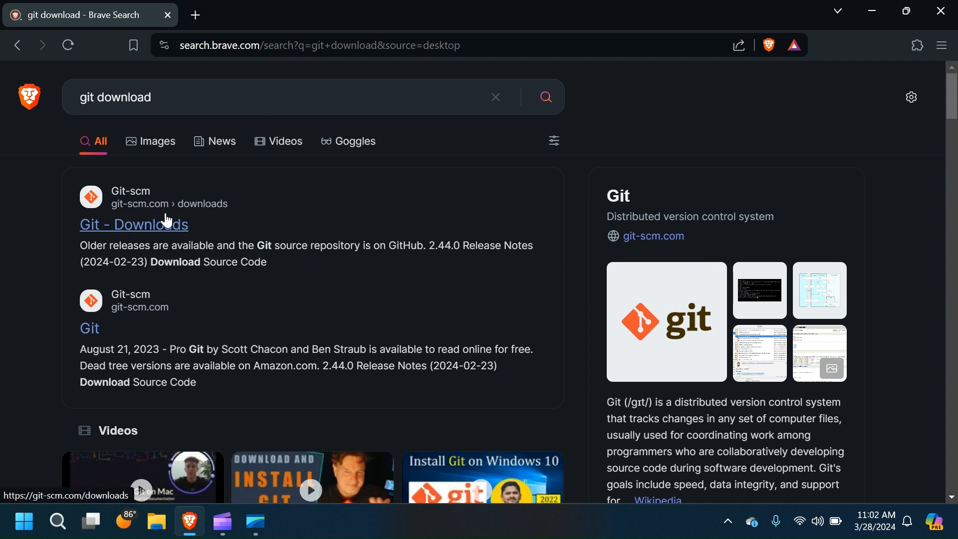
# Step: Open the official Git - Downloads result and go to its Download for Windows page
pyautogui.click(138, 235)
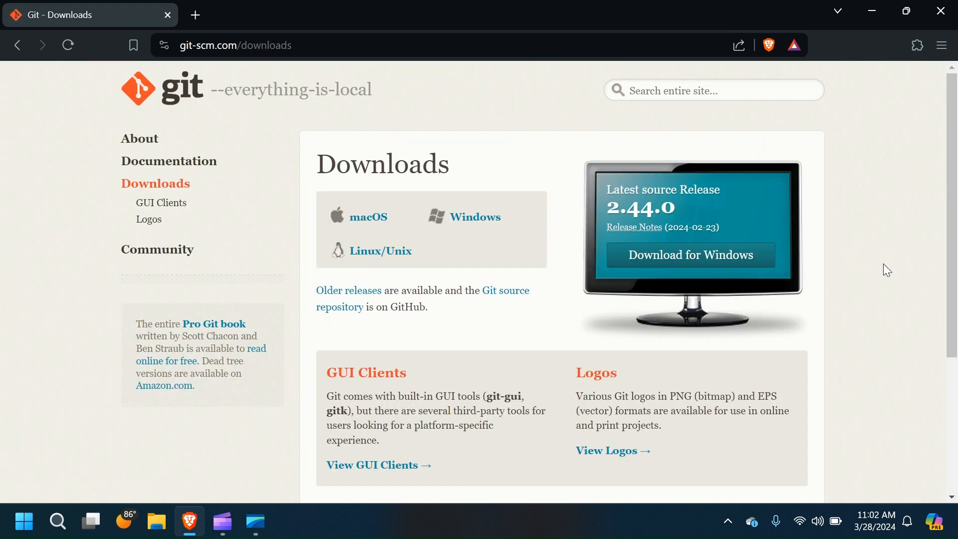
pyautogui.scroll(-1, 897, 265)
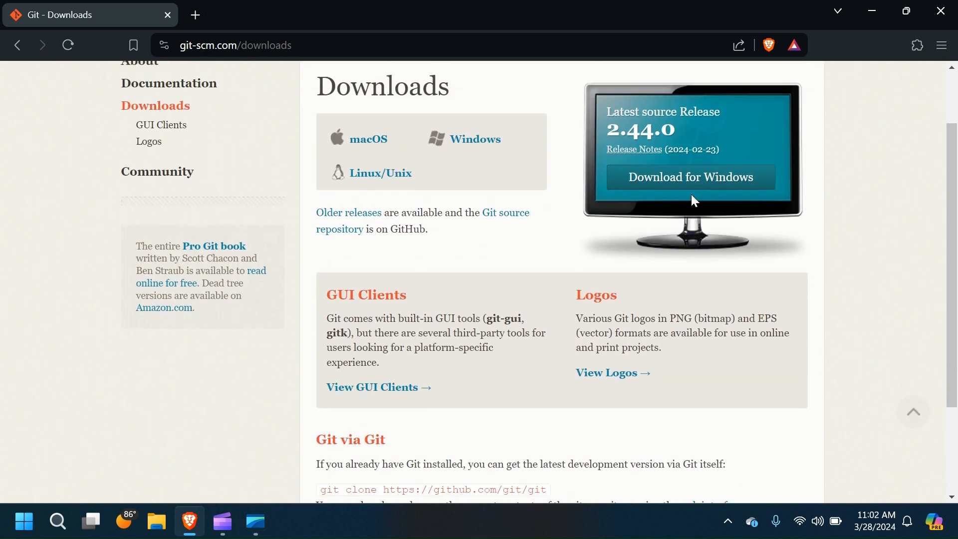
pyautogui.scroll(1, 692, 196)
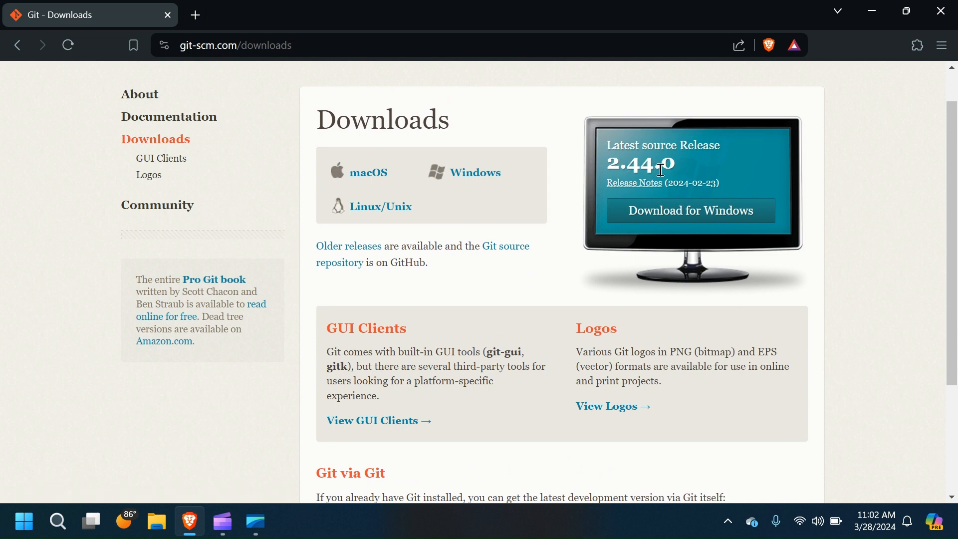
pyautogui.click(676, 221)
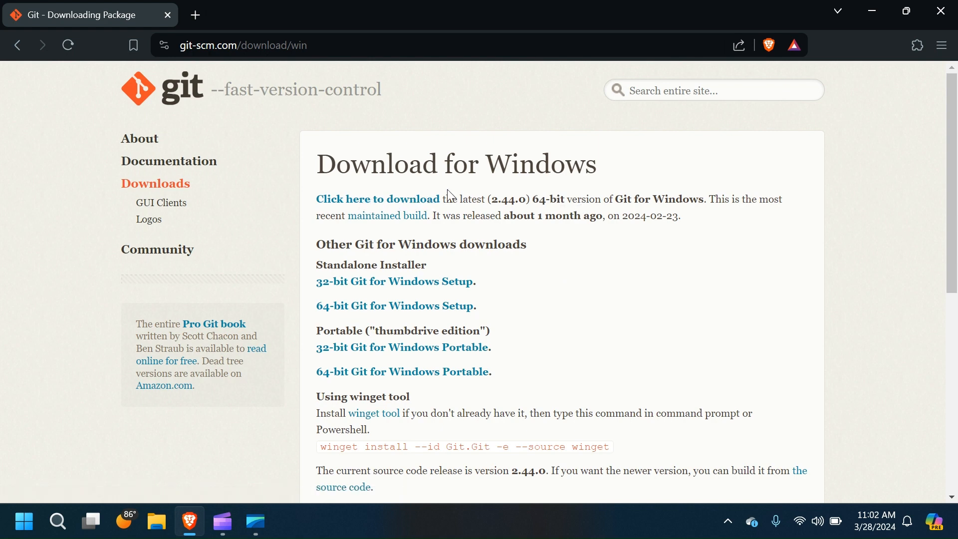
# Step: Download the Git 2.44.0 64-bit installer and save it to Data (D:) > Softwares
pyautogui.click(390, 205)
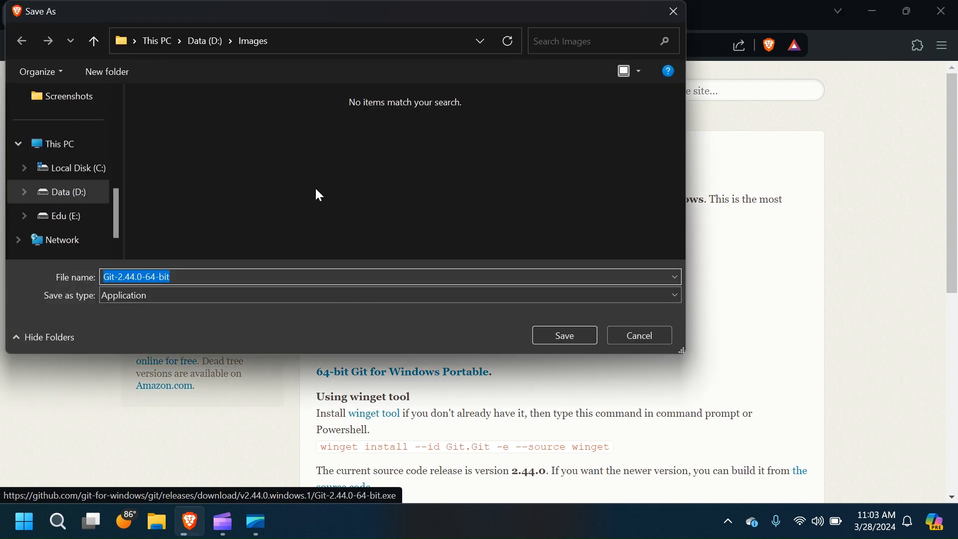
pyautogui.click(199, 39)
pyautogui.doubleClick(184, 147)
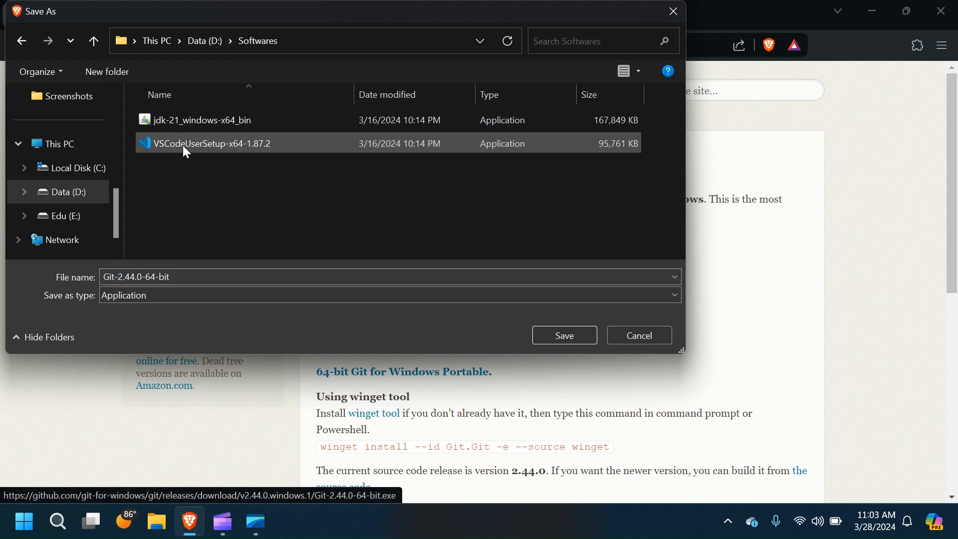
pyautogui.click(560, 333)
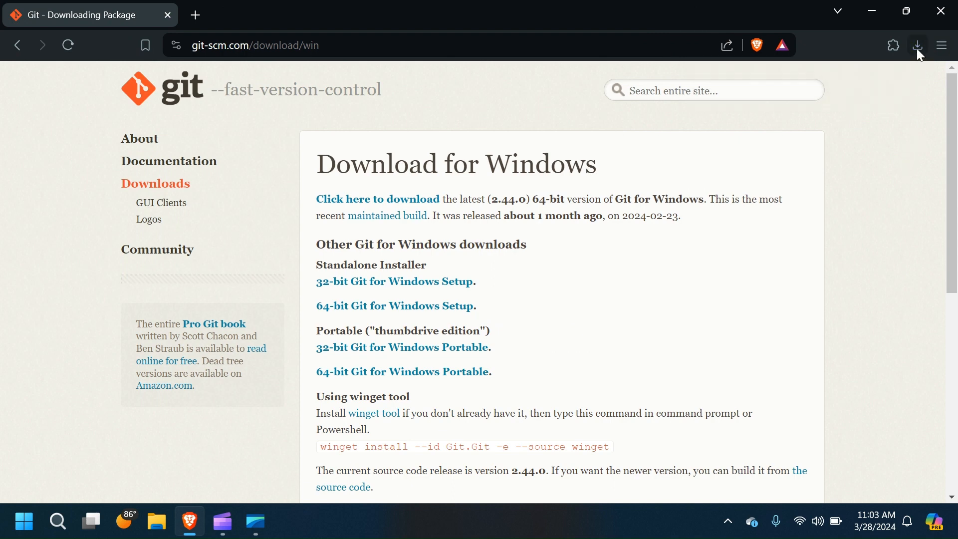
# Step: Browse File Explorer to Data (D:) > Softwares and run Git-2.44.0-64-bit
pyautogui.click(166, 535)
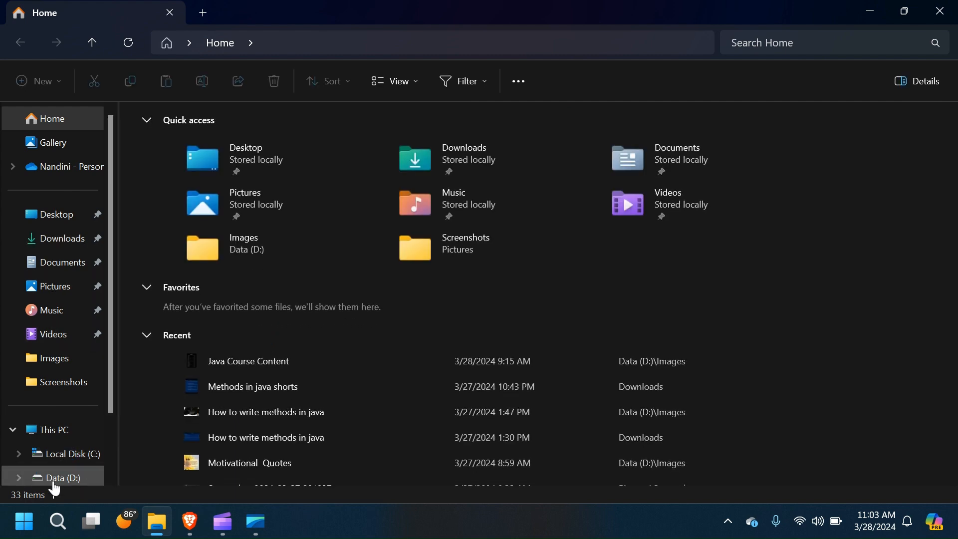
pyautogui.click(54, 482)
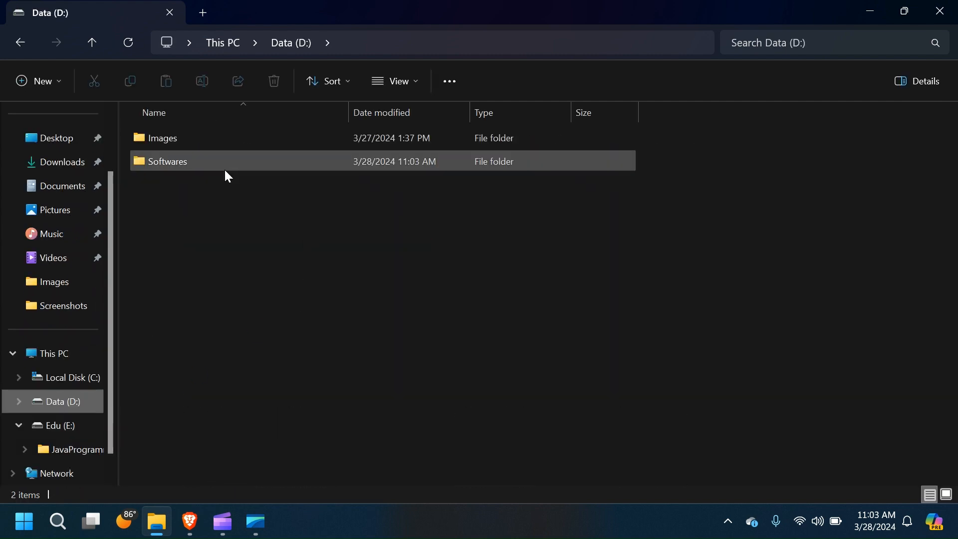
pyautogui.doubleClick(225, 171)
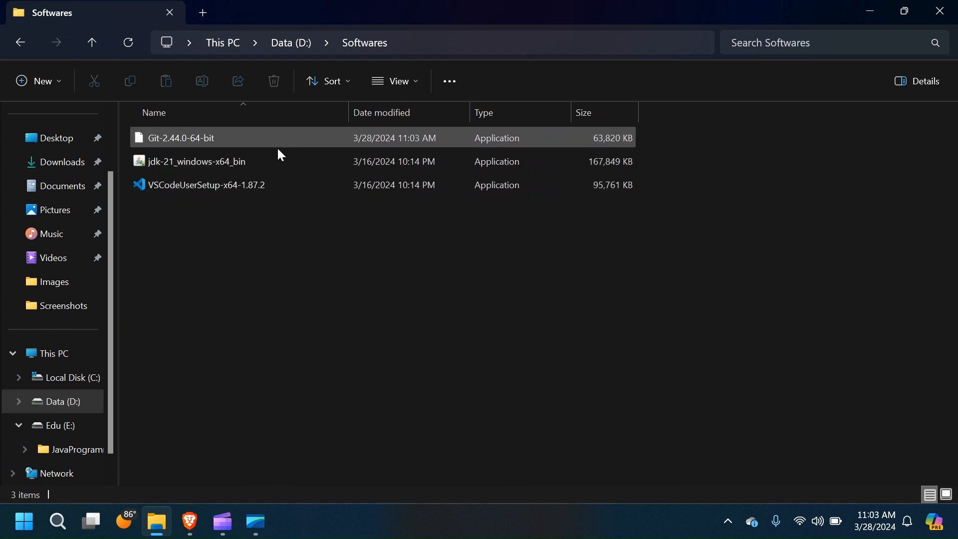
pyautogui.rightClick(328, 273)
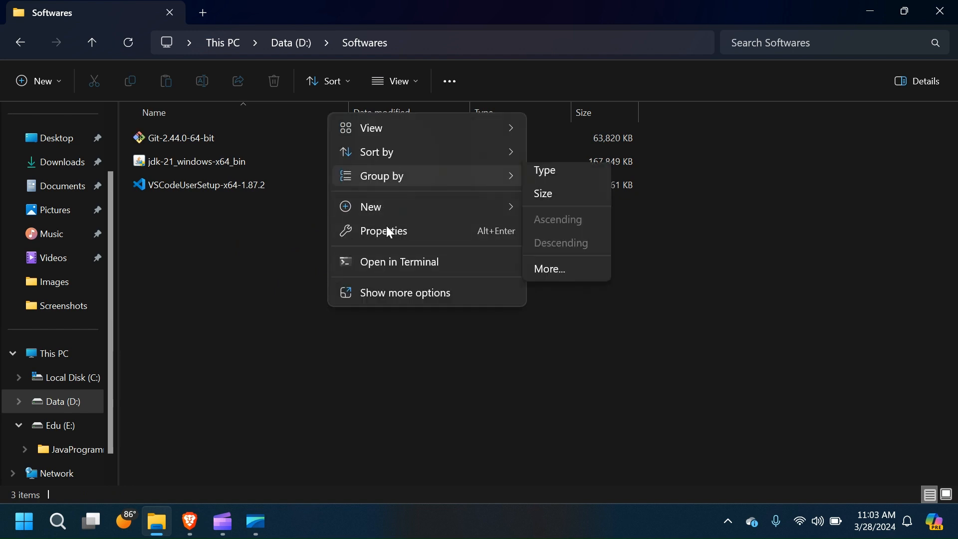
pyautogui.click(239, 236)
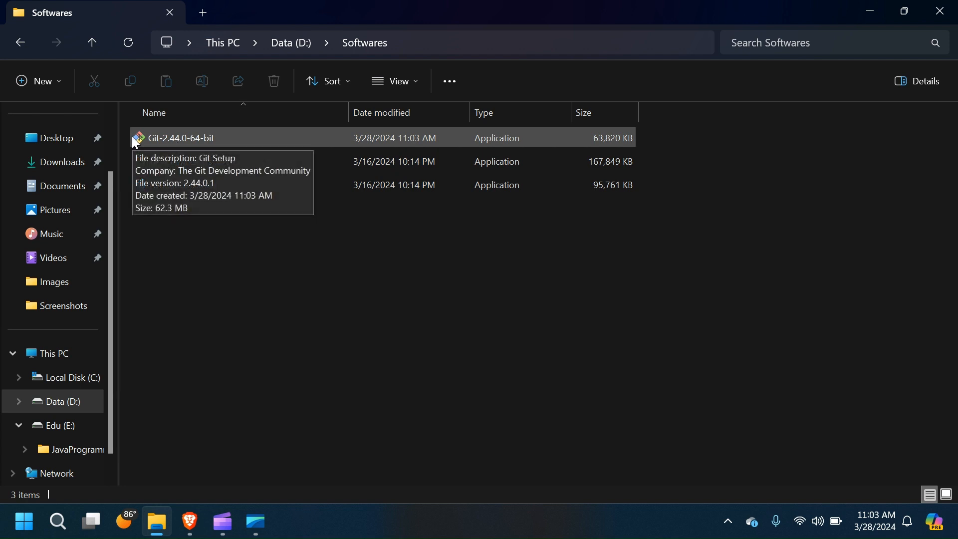
pyautogui.moveTo(354, 161)
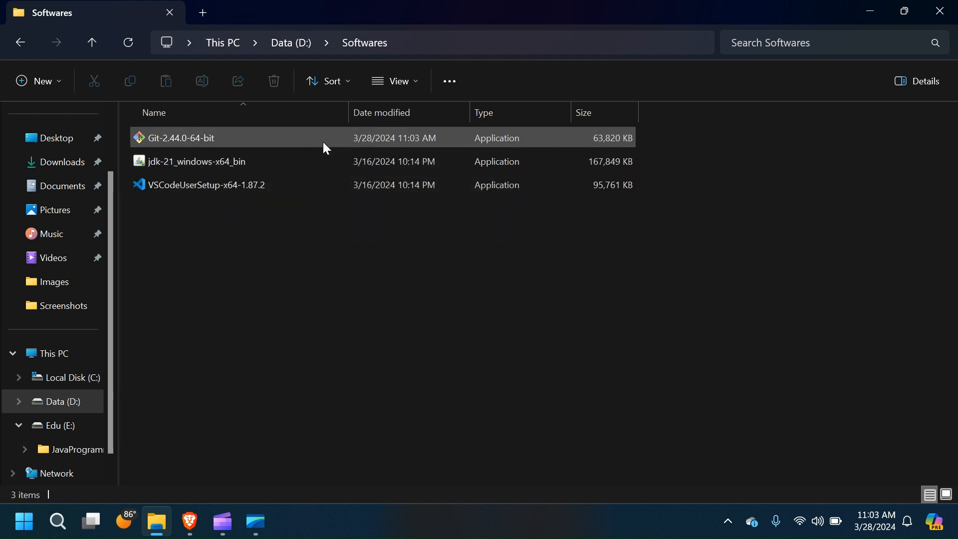
pyautogui.doubleClick(215, 137)
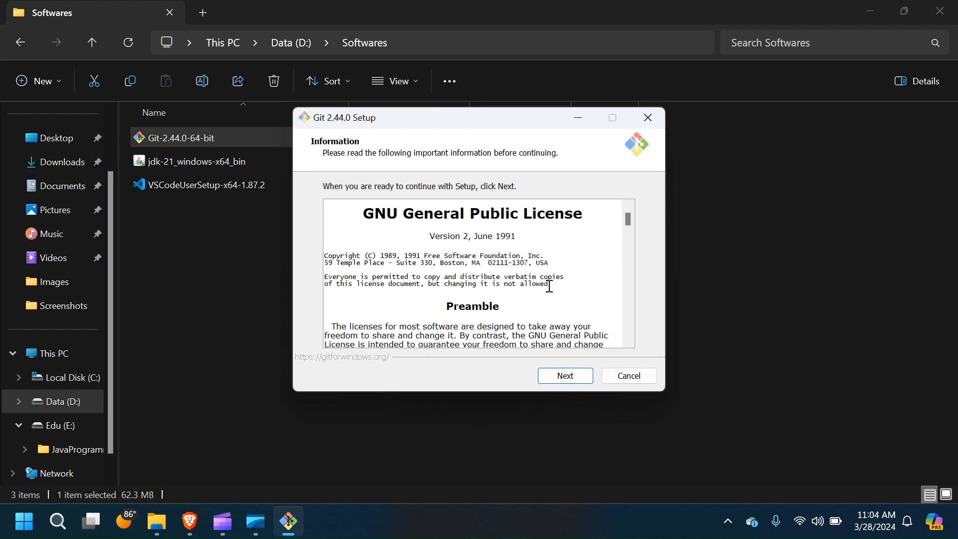
# Step: Scroll through the GNU GPL license text and continue to Select Destination Location
pyautogui.scroll(-12, 550, 287)
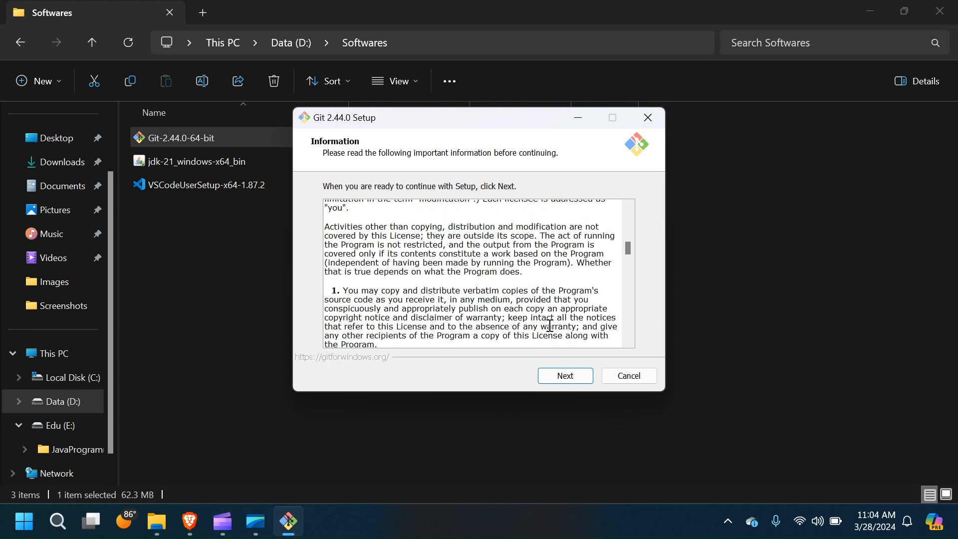
pyautogui.scroll(-10, 548, 330)
pyautogui.scroll(-12, 550, 325)
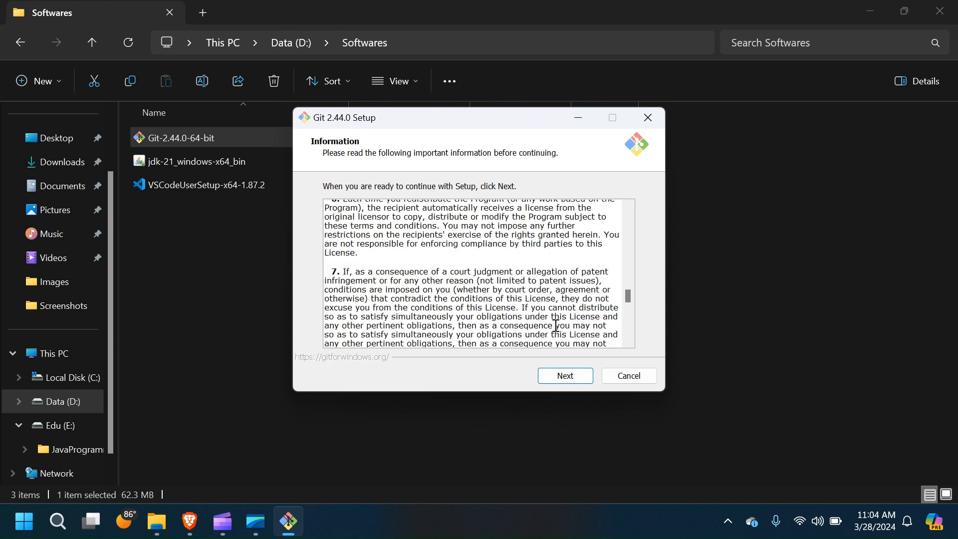
pyautogui.click(559, 382)
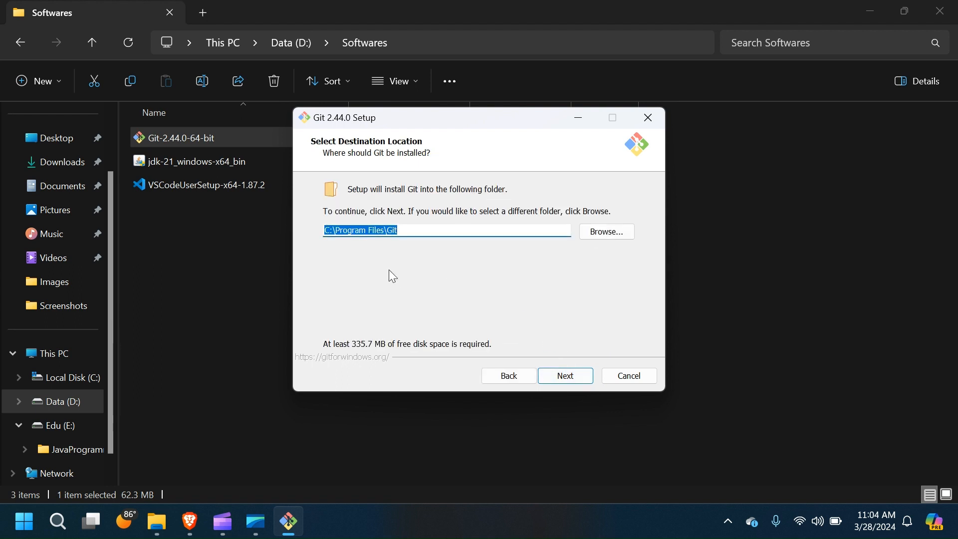
# Step: Keep C:\Program Files\Git, the default components and the Git Start Menu folder
pyautogui.click(569, 378)
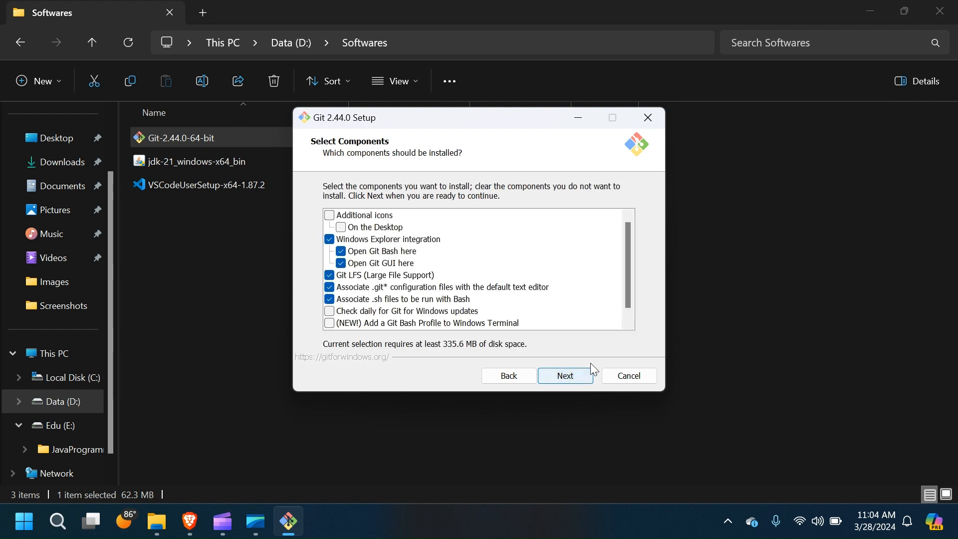
pyautogui.click(583, 378)
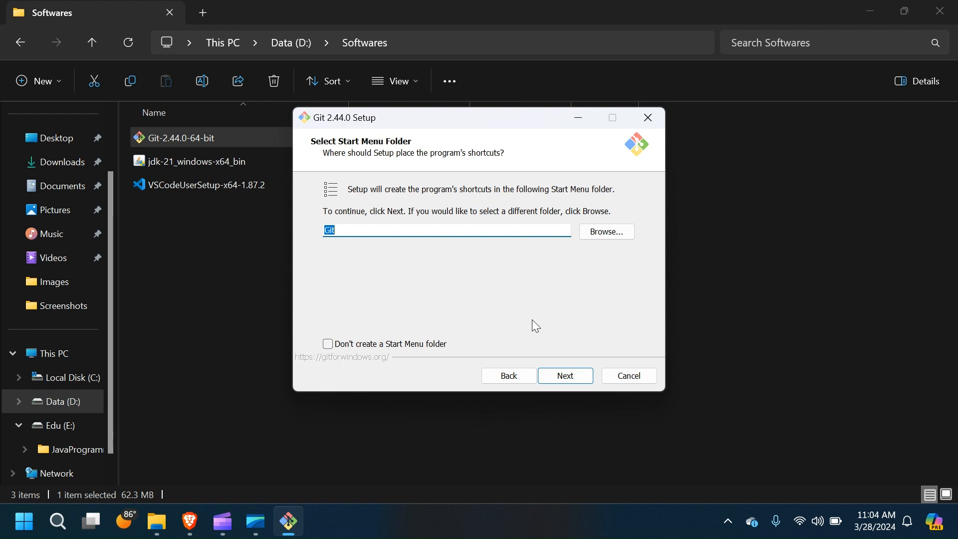
pyautogui.click(572, 381)
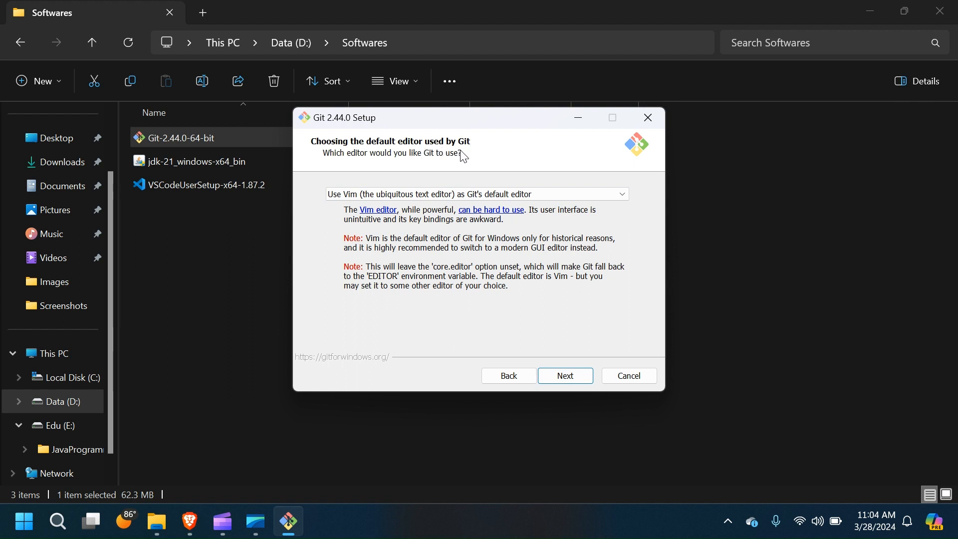
# Step: Choose Visual Studio Code as Git's default editor
pyautogui.click(516, 196)
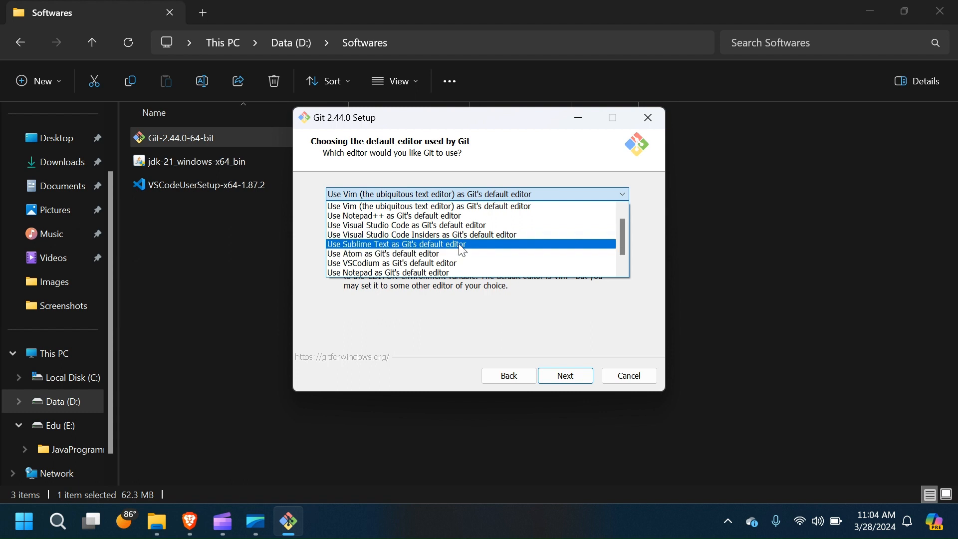
pyautogui.click(430, 231)
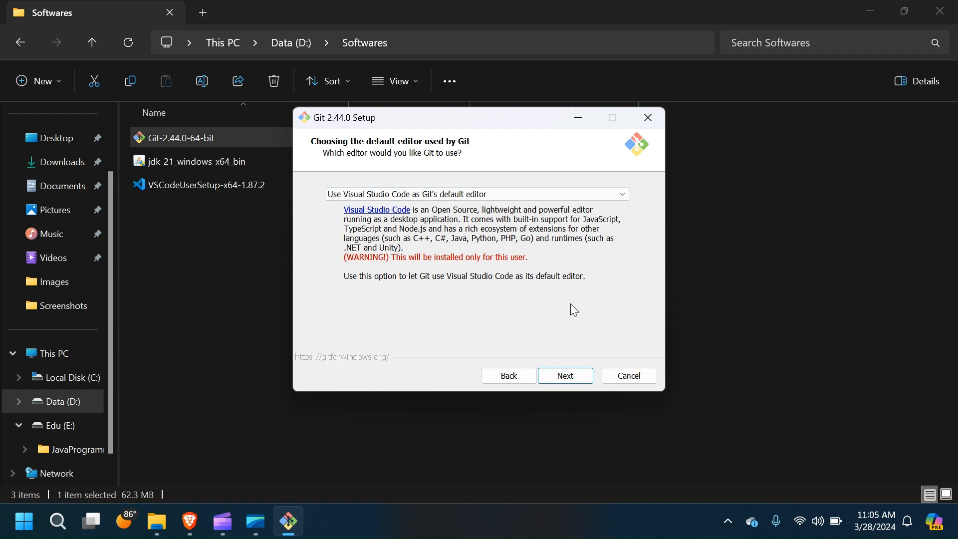
pyautogui.click(569, 380)
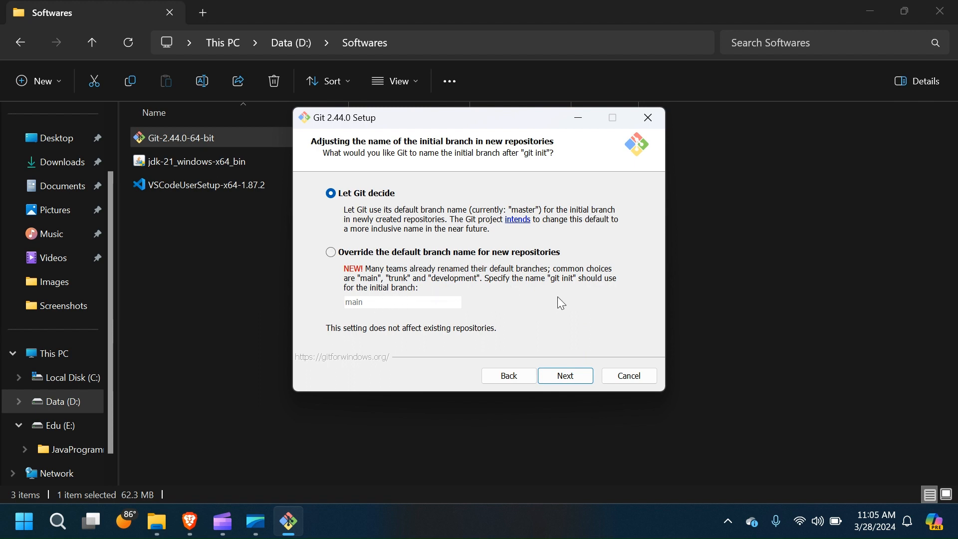
# Step: Keep defaults for branch name, PATH, OpenSSH, HTTPS, line endings, terminal, pull, credentials and caching
pyautogui.click(582, 378)
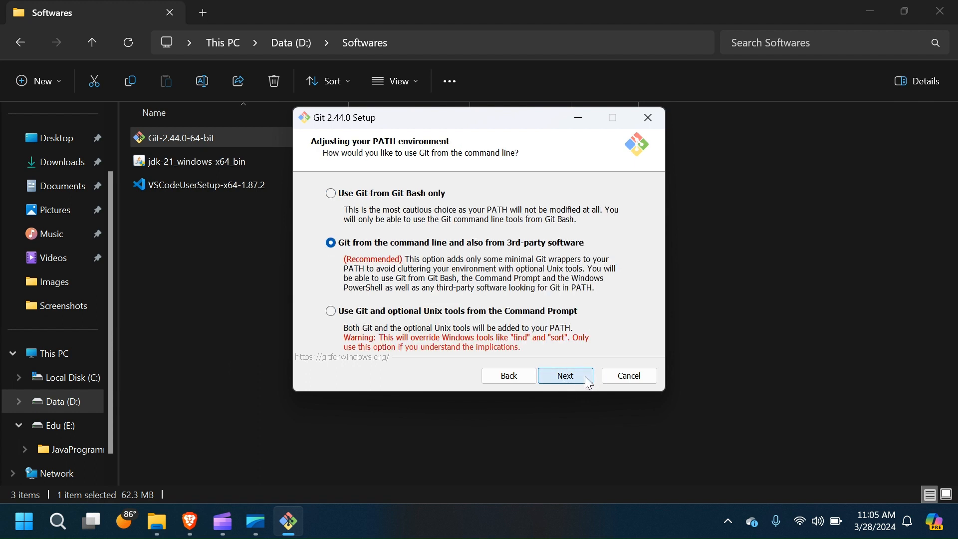
pyautogui.click(585, 376)
pyautogui.click(574, 377)
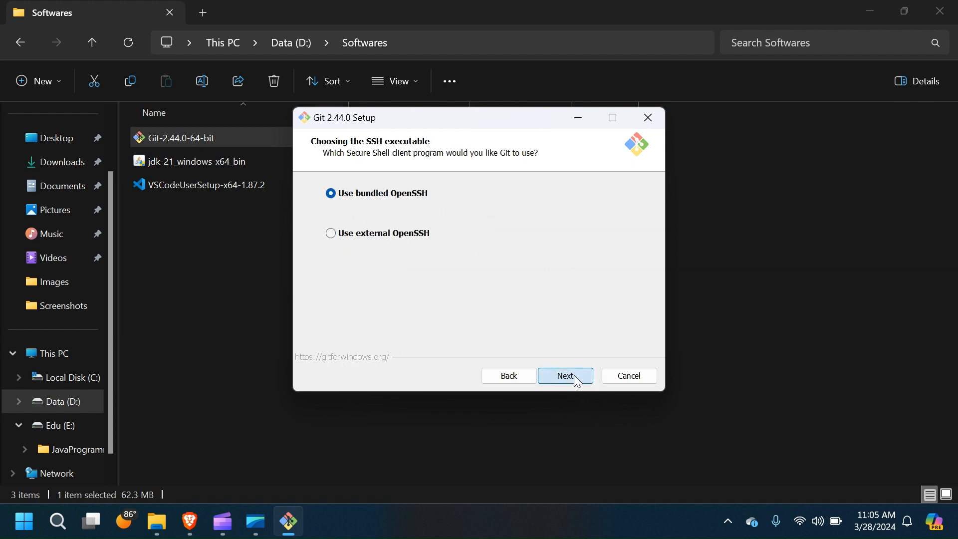
pyautogui.click(575, 375)
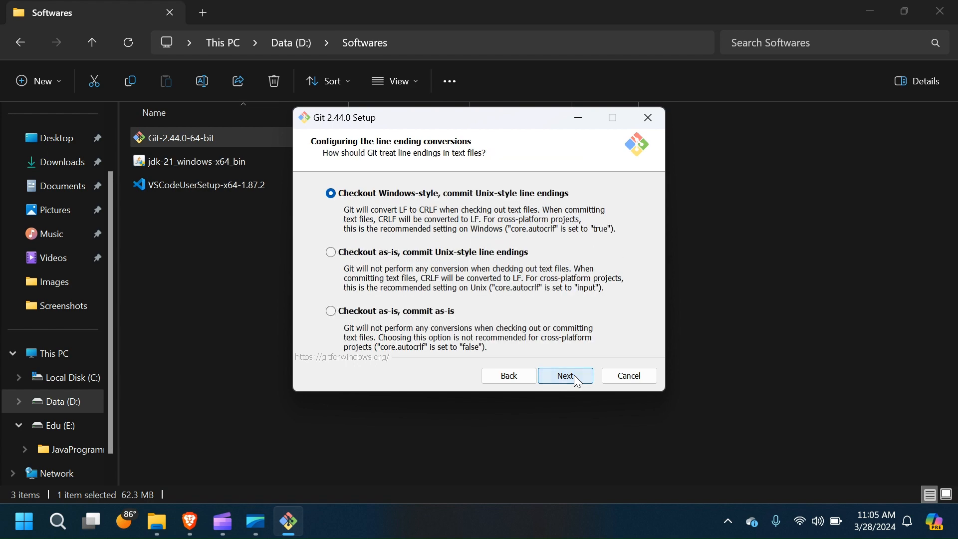
pyautogui.click(575, 376)
pyautogui.click(575, 378)
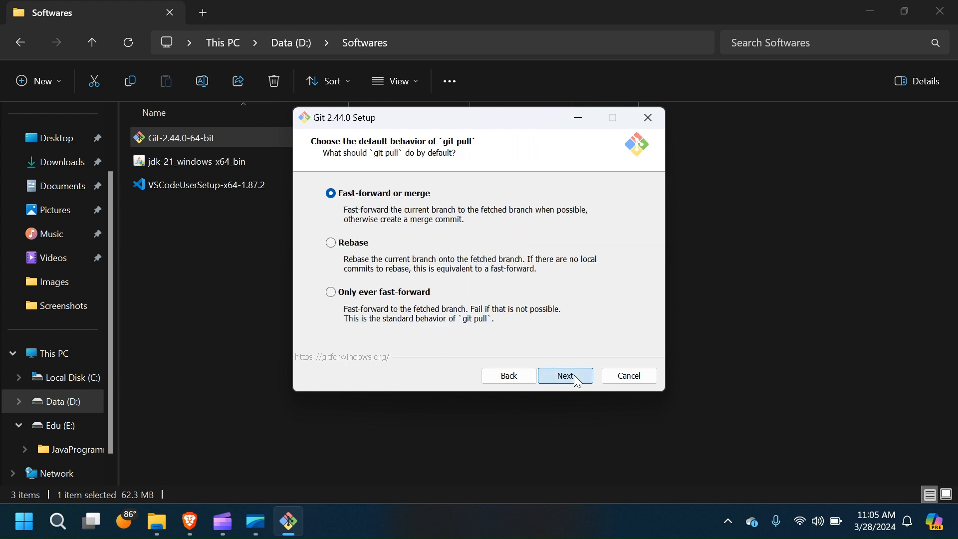
pyautogui.click(575, 377)
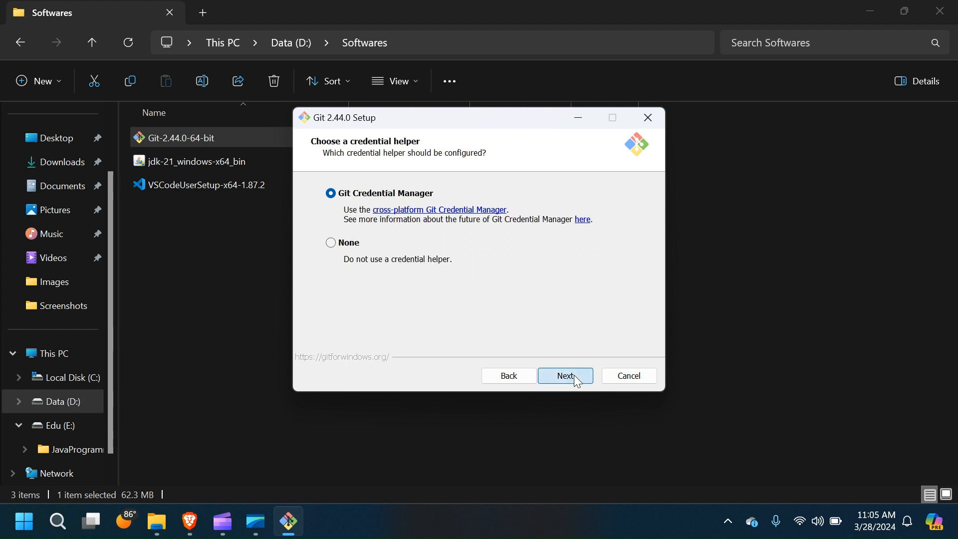
pyautogui.click(574, 376)
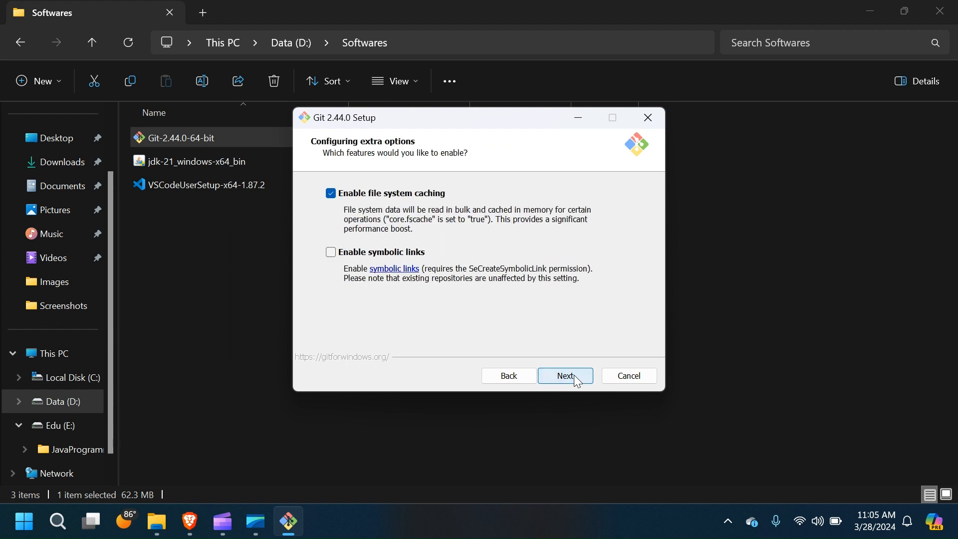
pyautogui.click(576, 378)
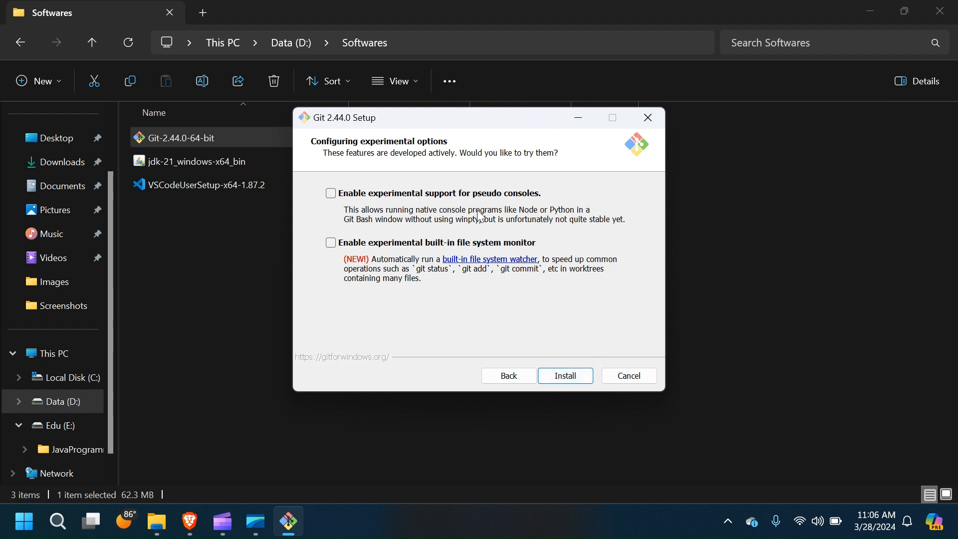
# Step: Install Git 2.44.0 with both experimental features left unchecked
pyautogui.click(568, 375)
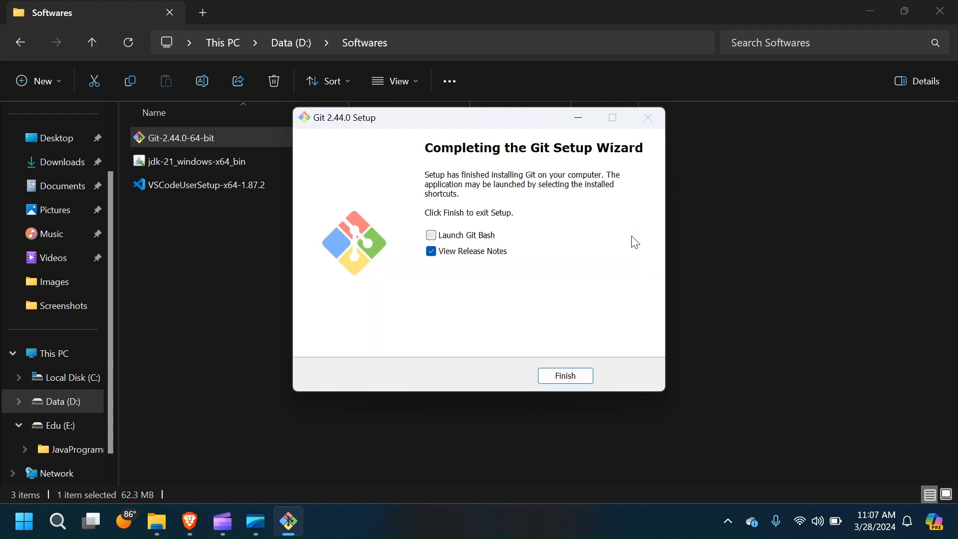
# Step: Finish setup, read the v2.44.0 release notes in Brave, then return to File Explorer
pyautogui.click(559, 377)
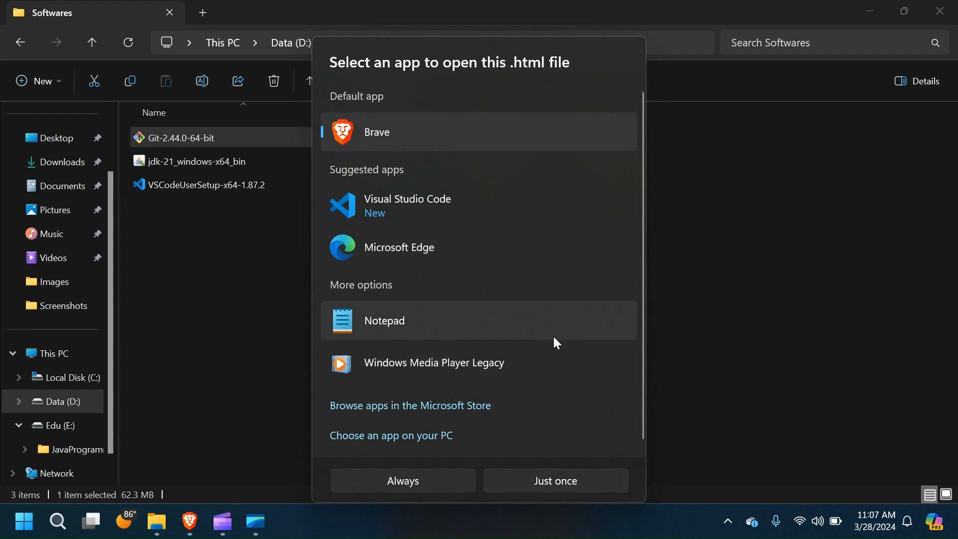
pyautogui.click(531, 487)
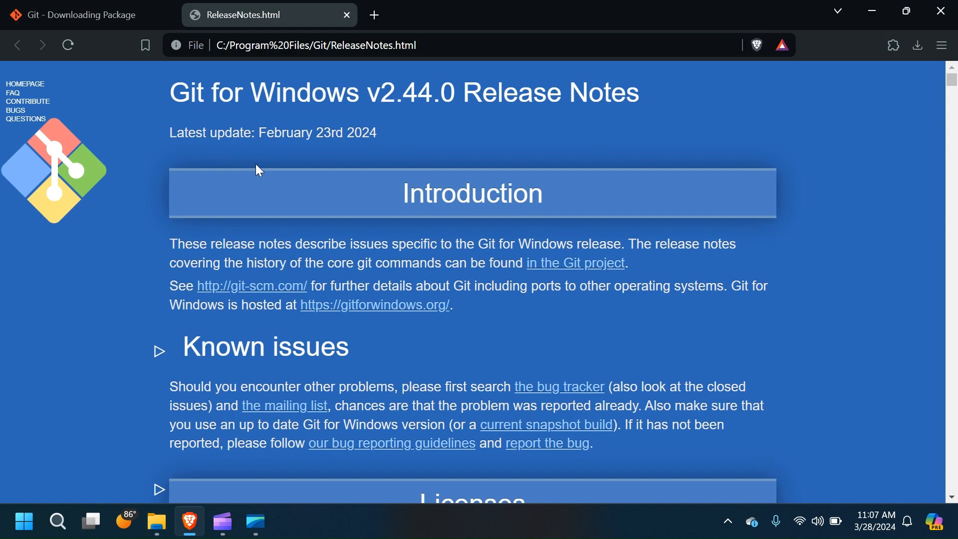
pyautogui.scroll(-8, 419, 317)
pyautogui.scroll(-20, 419, 322)
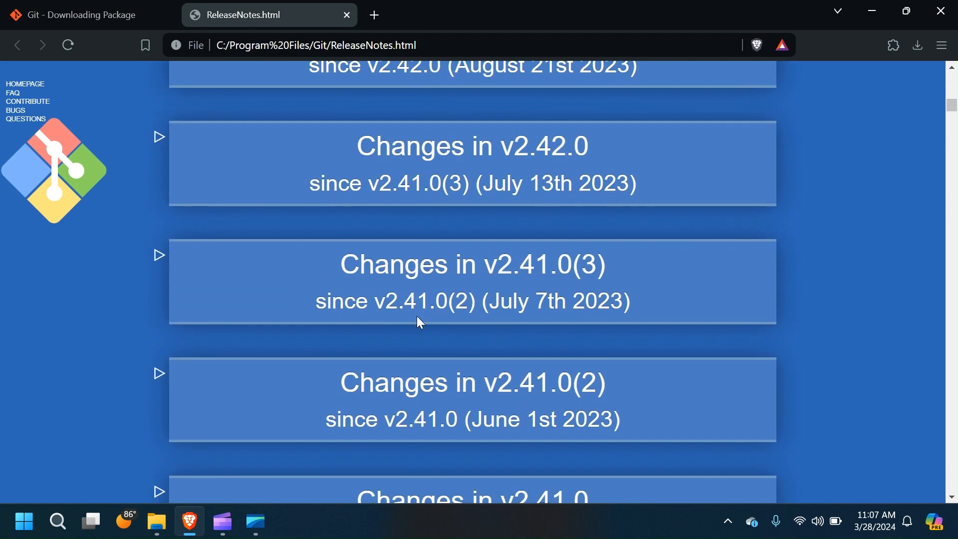
pyautogui.scroll(-20, 418, 319)
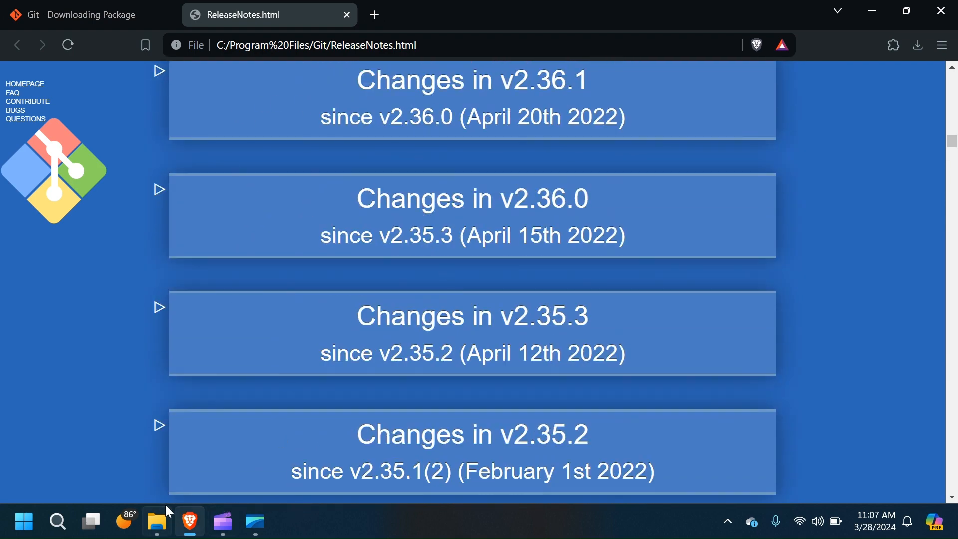
pyautogui.click(159, 523)
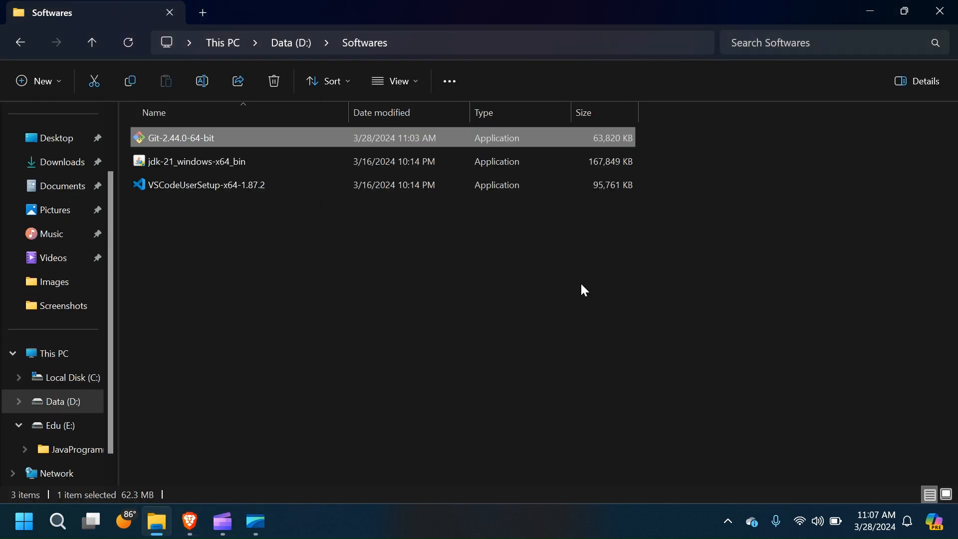
pyautogui.rightClick(637, 265)
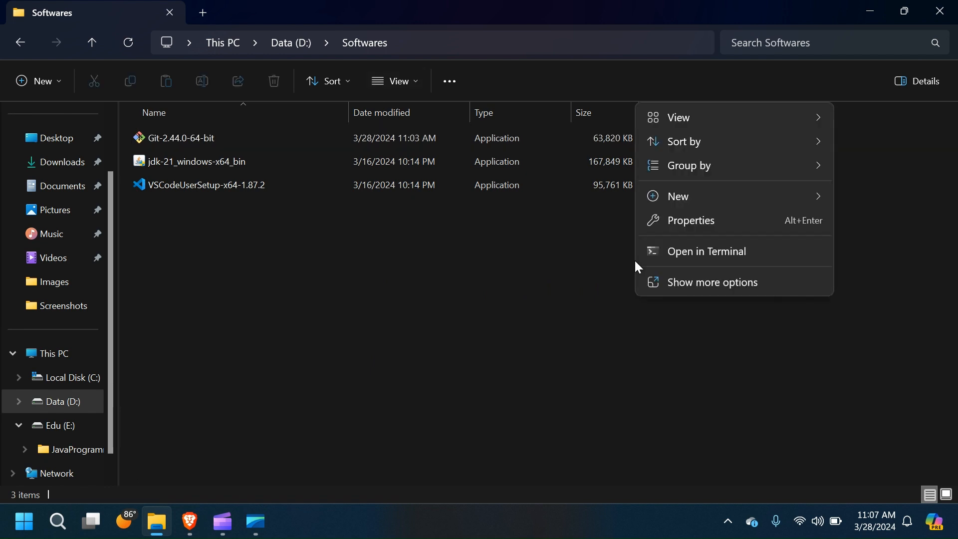
pyautogui.click(695, 282)
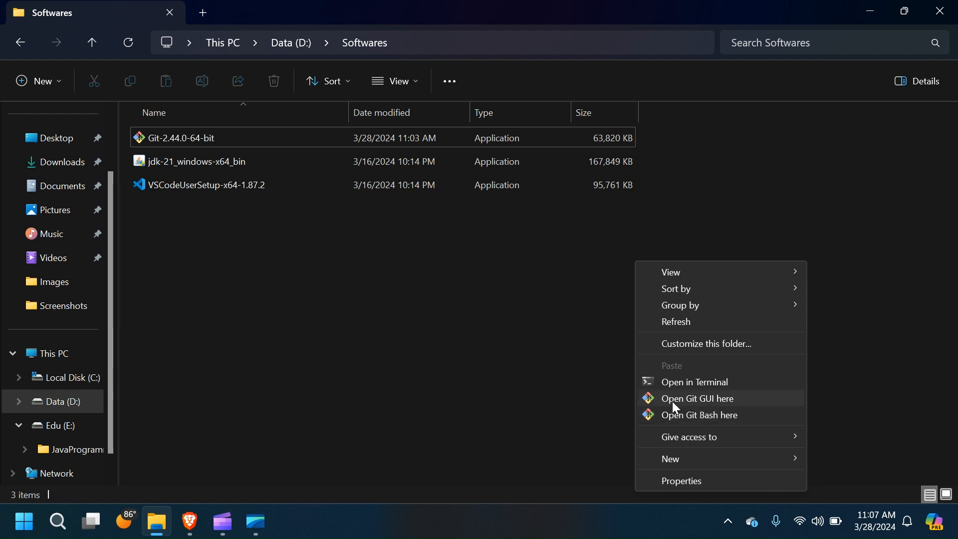
pyautogui.click(711, 401)
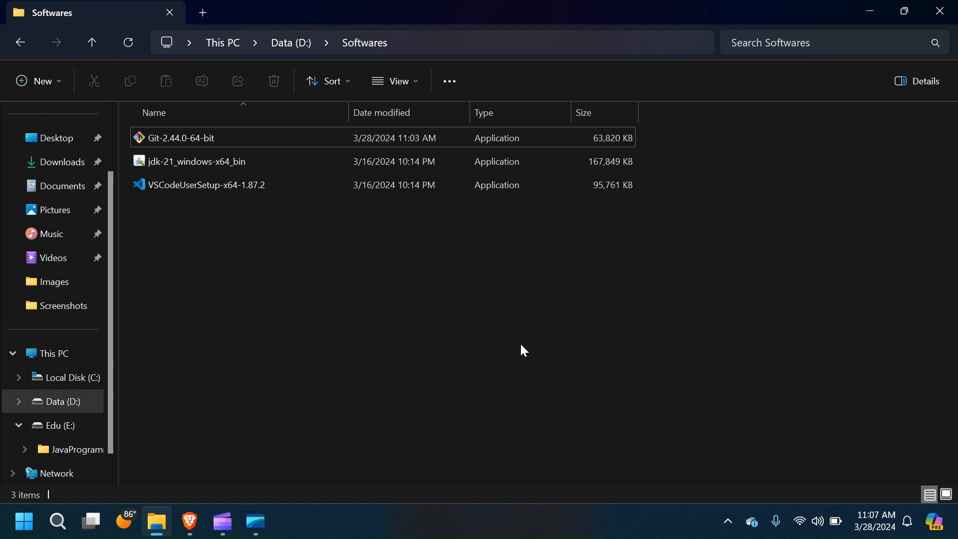
pyautogui.rightClick(698, 273)
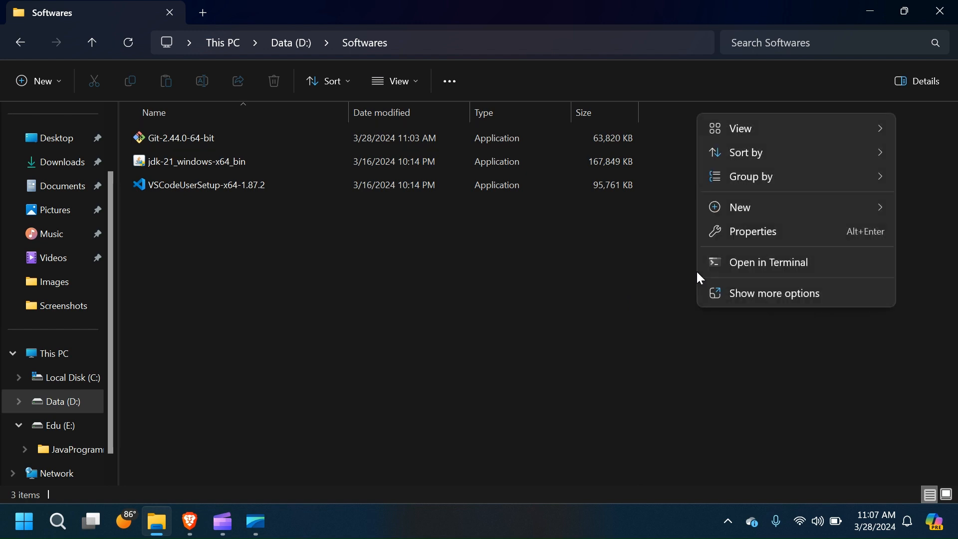
pyautogui.click(738, 293)
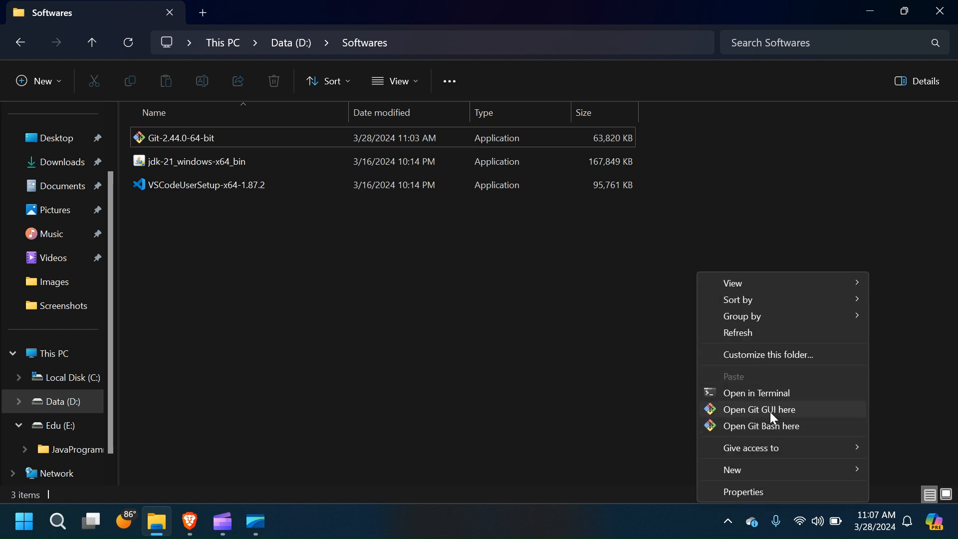
pyautogui.click(511, 355)
pyautogui.click(58, 521)
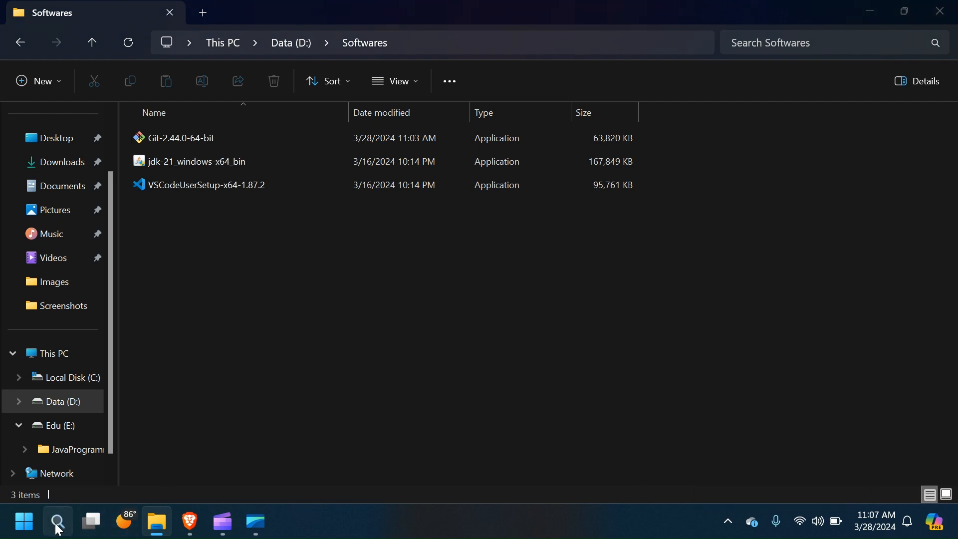
# Step: Open Command Prompt maximized and run git --version
pyautogui.write('cmd')
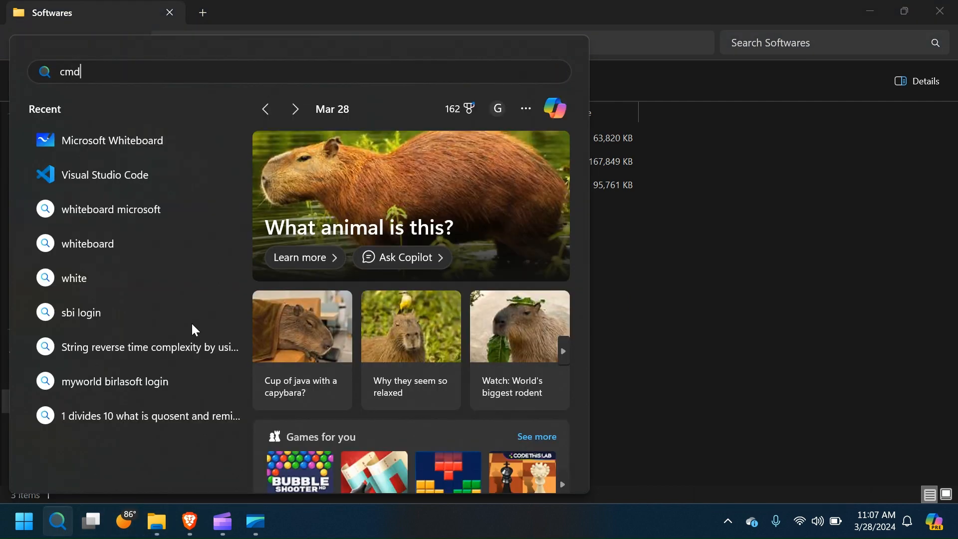
pyautogui.press('Escape')
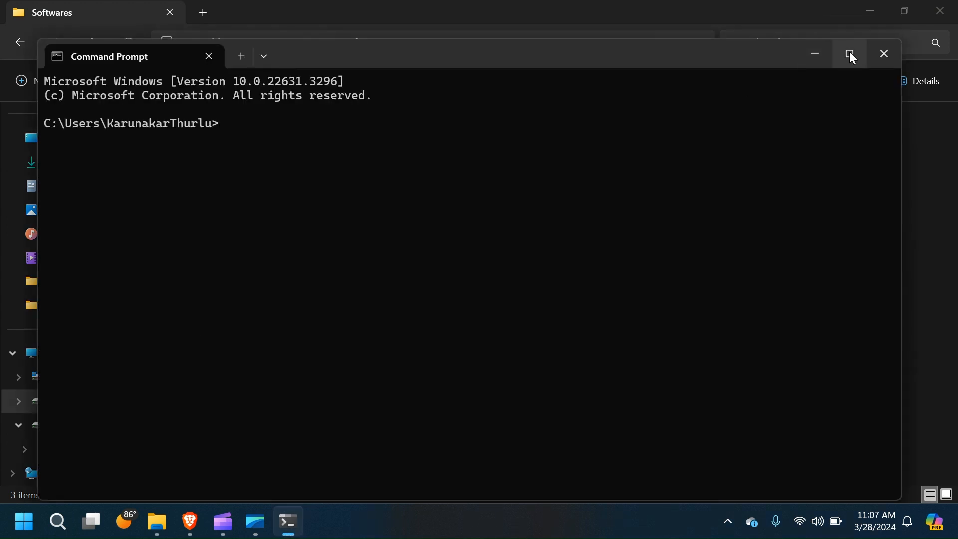
pyautogui.click(851, 53)
pyautogui.write('git ')
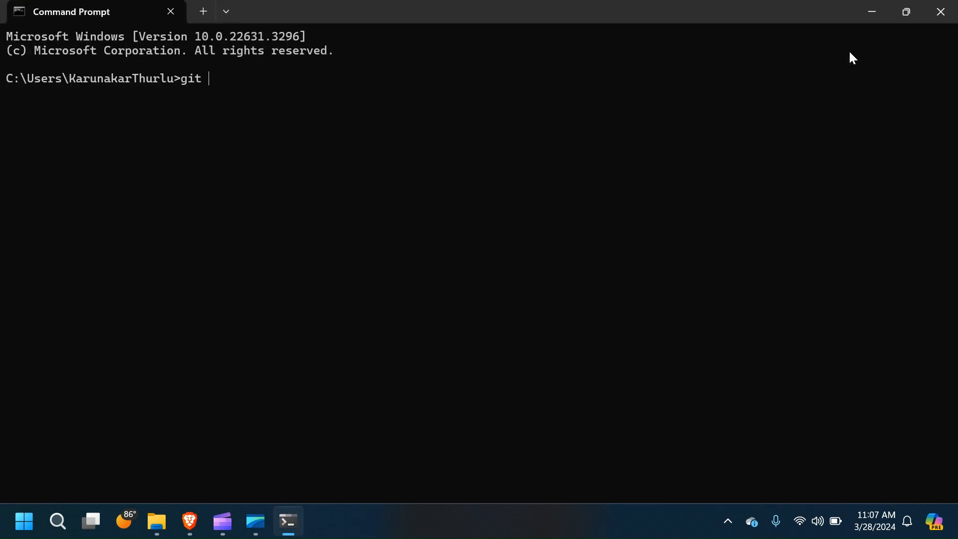
pyautogui.write('--version')
pyautogui.press('Return')
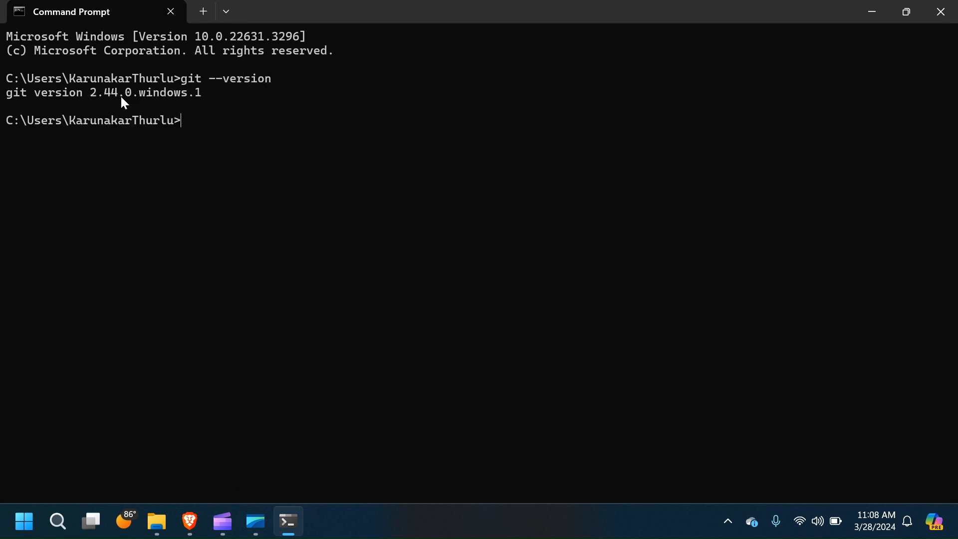
# Step: Compare with the Git download page in Brave, then copy the 2.44.0.windows.1 output line
pyautogui.click(190, 522)
pyautogui.click(65, 16)
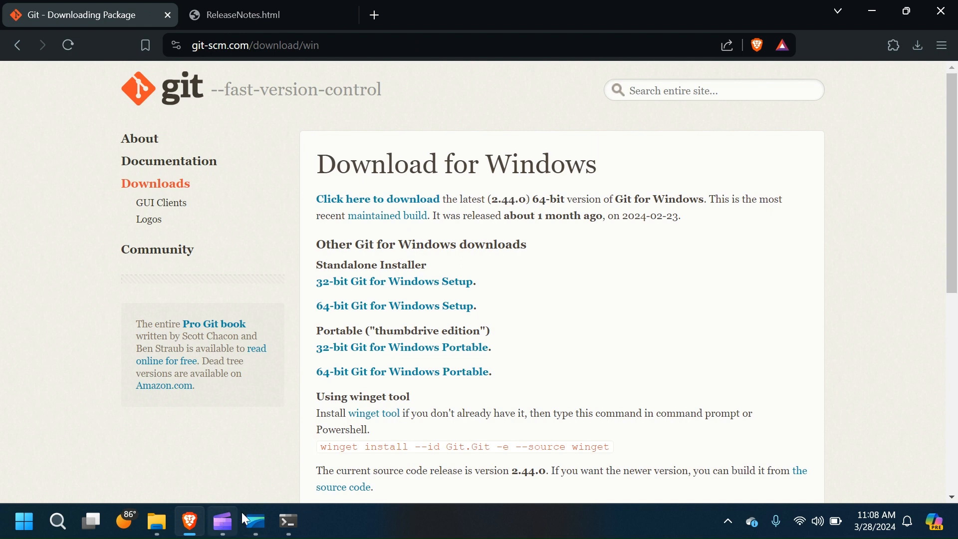
pyautogui.click(289, 522)
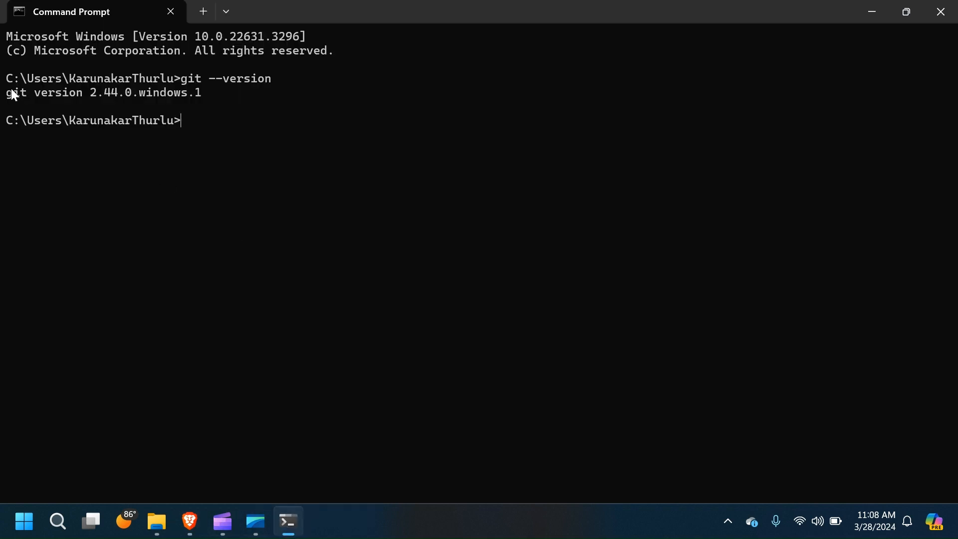
pyautogui.moveTo(15, 95); pyautogui.dragTo(203, 98)
pyautogui.hotkey('ctrl', 'c')
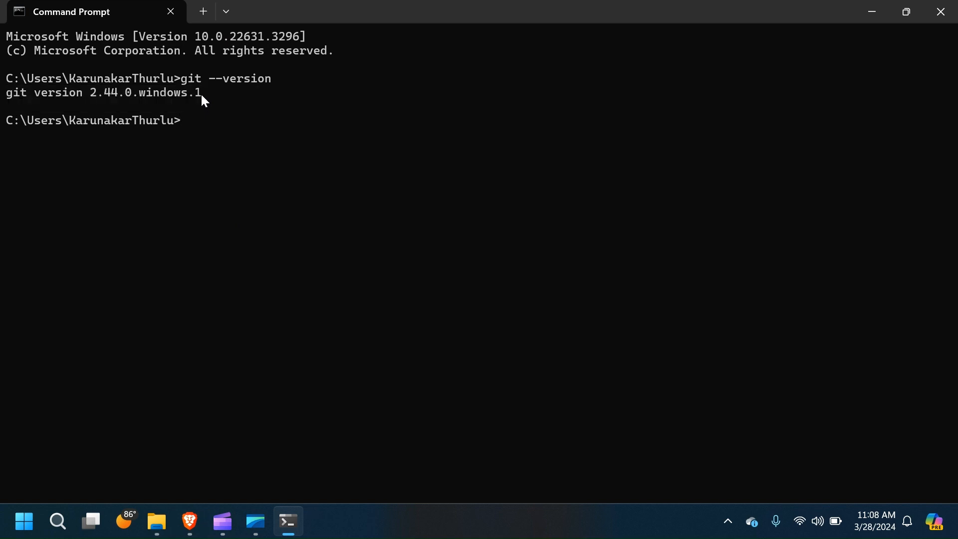